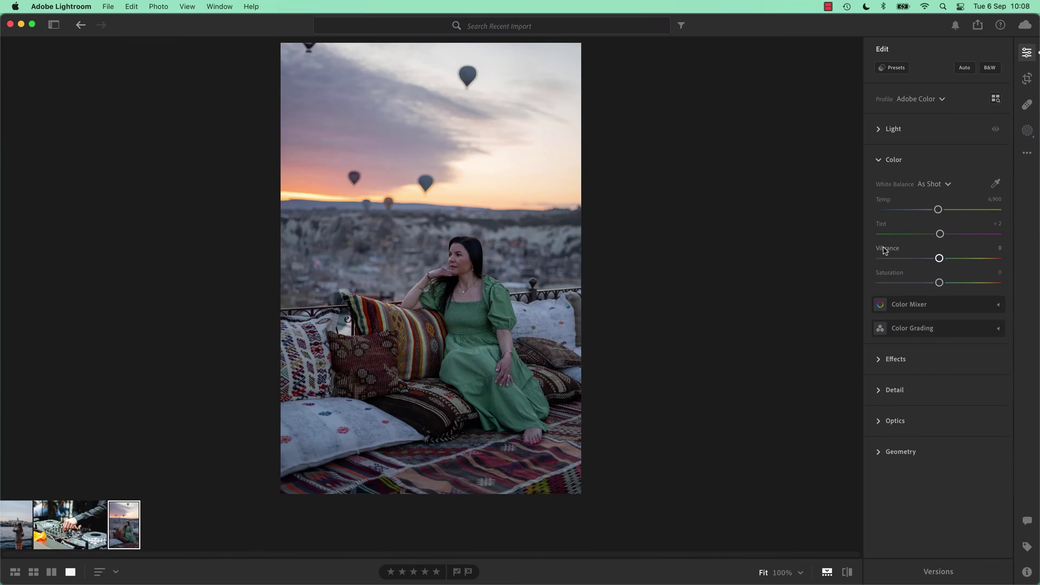
Raise the balloon portrait's Vibrance to +100, then push Saturation up to +100.
mouse_move(888, 280)
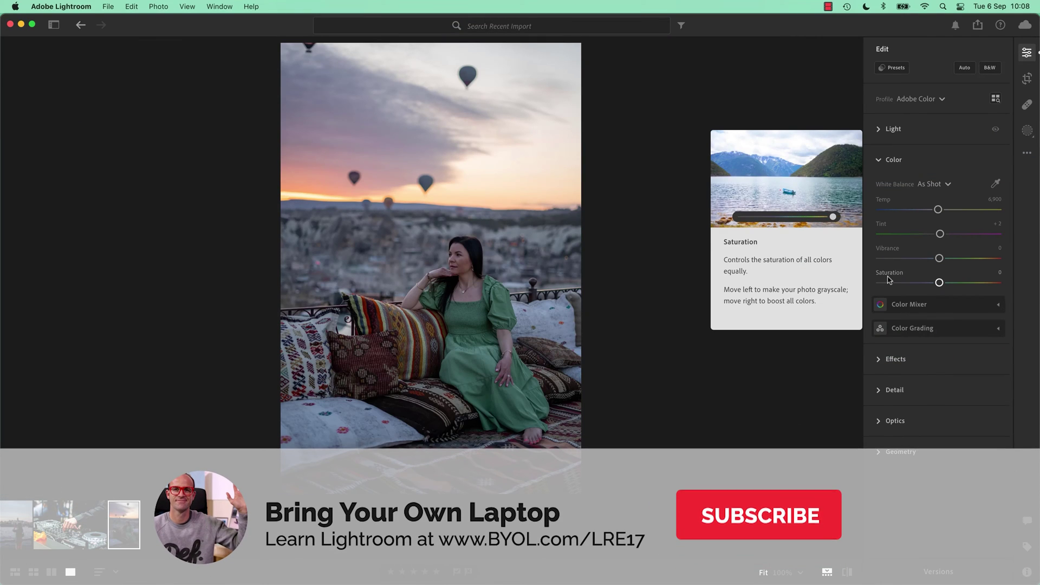
drag(939, 258, 1021, 262)
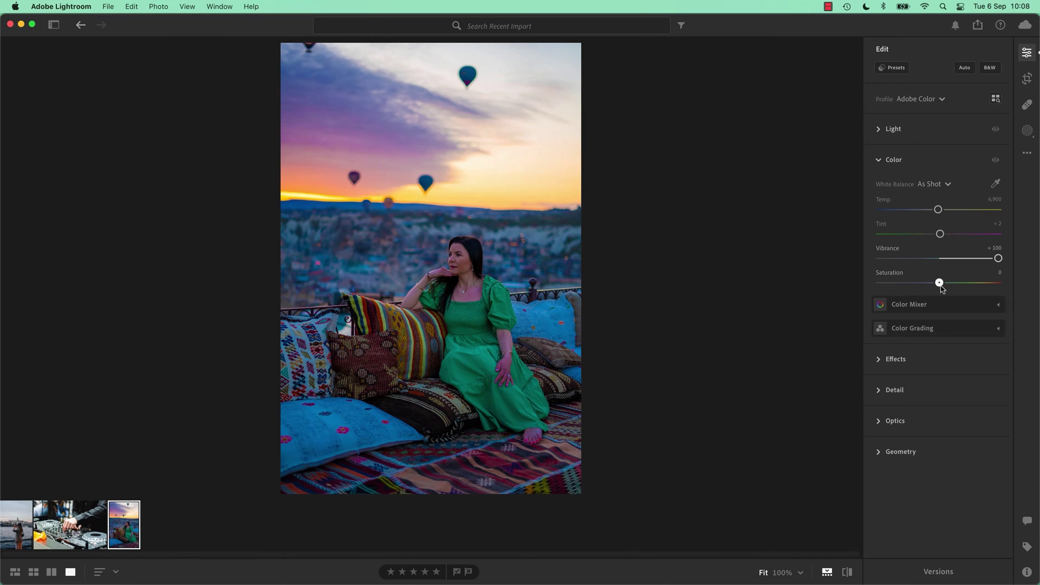
drag(940, 287, 1006, 287)
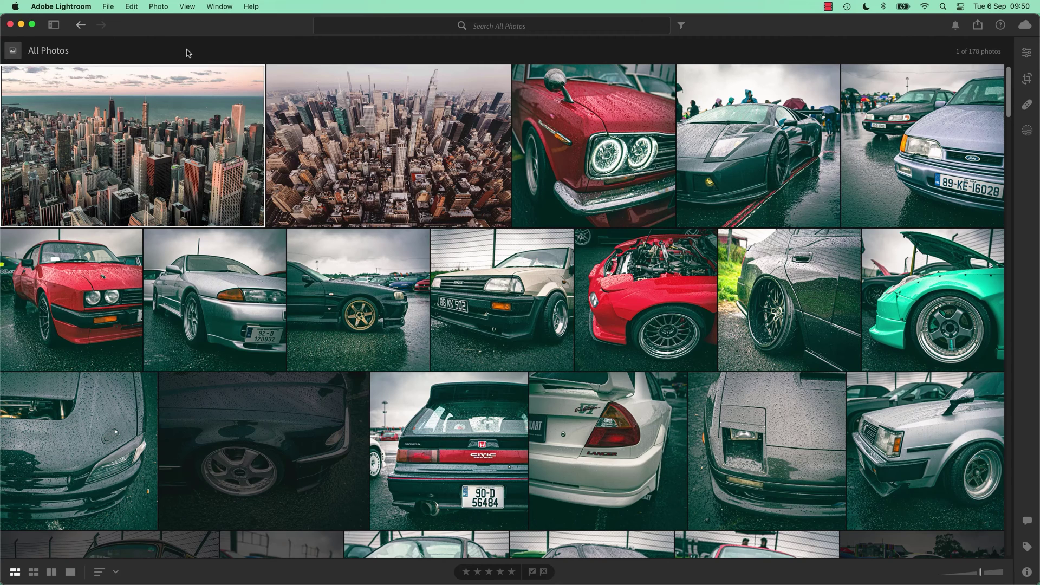
Pick Color 13, 14 and 15 in 04 Color Corrections and send them to import review.
key(super+shift+i)
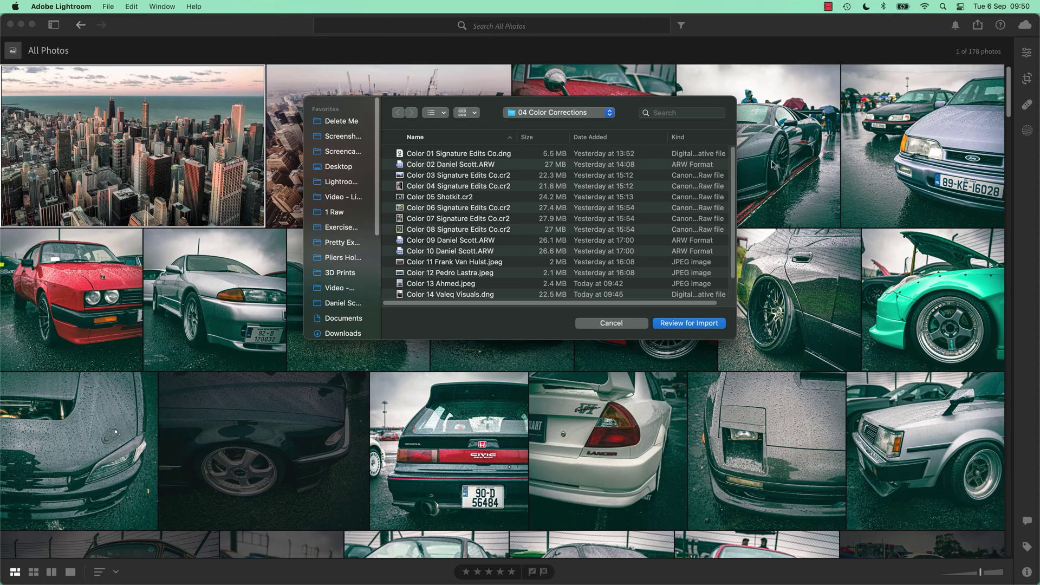
scroll(540, 257, down, 1)
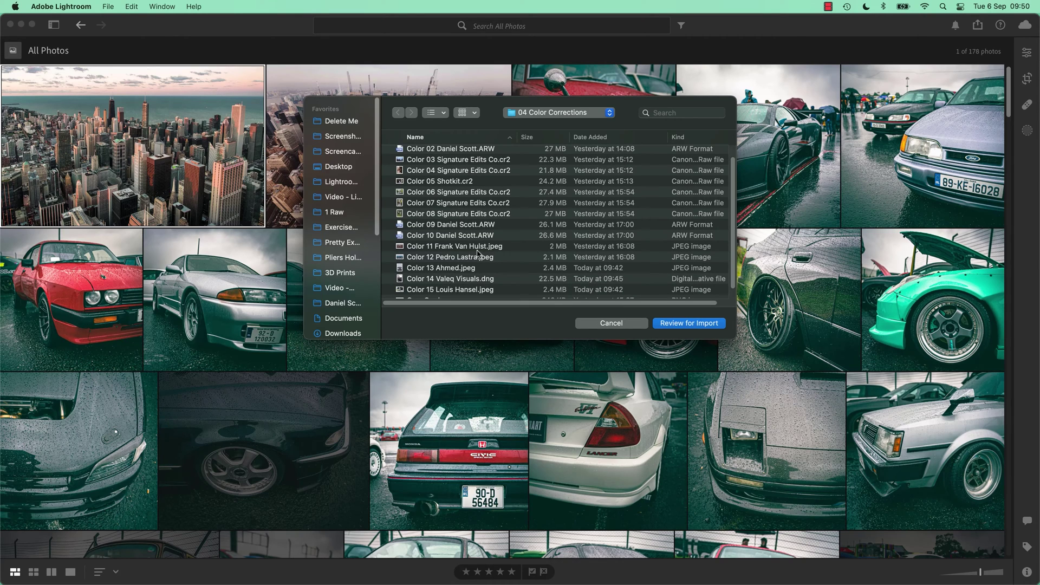
drag(451, 267, 447, 291)
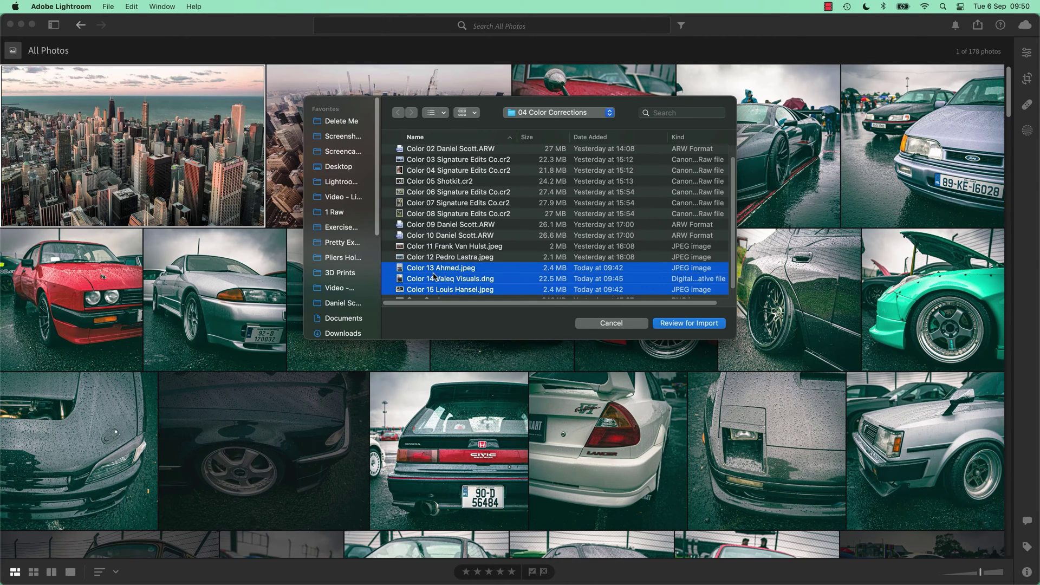
click(687, 323)
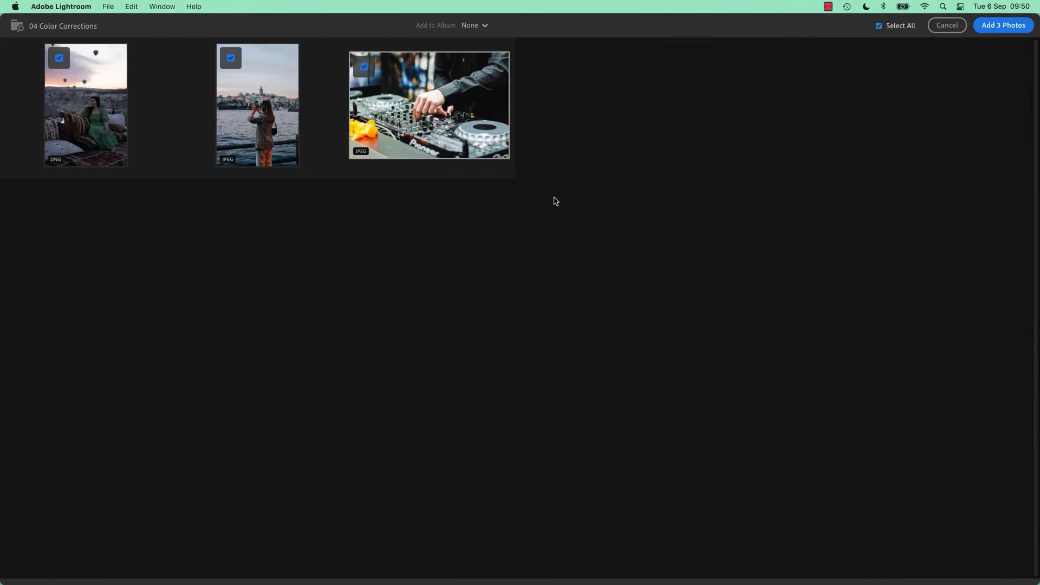
Add the three photos, then open the DJ mixer photo in the Edit panel.
click(996, 27)
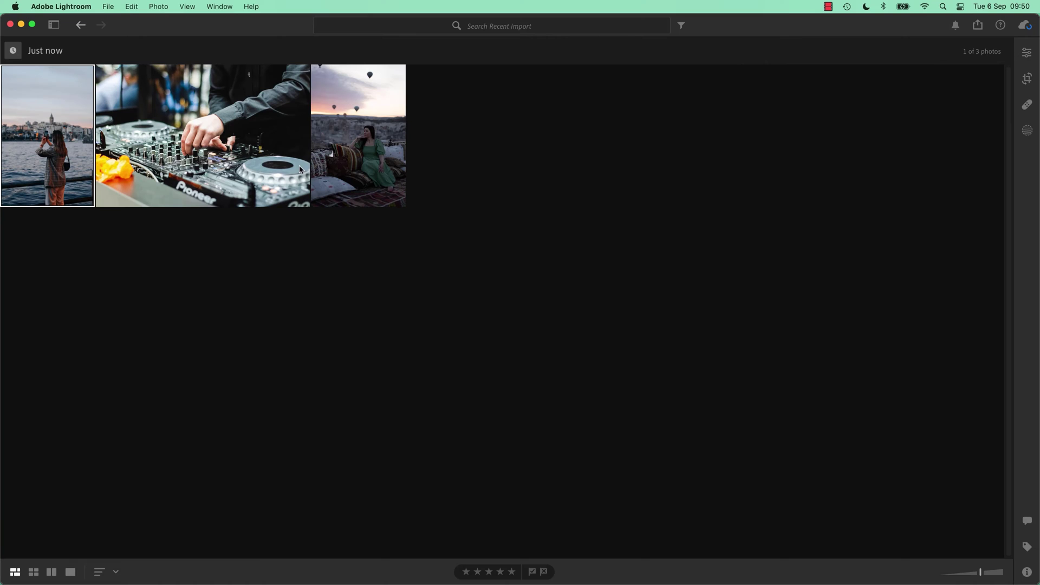
click(245, 157)
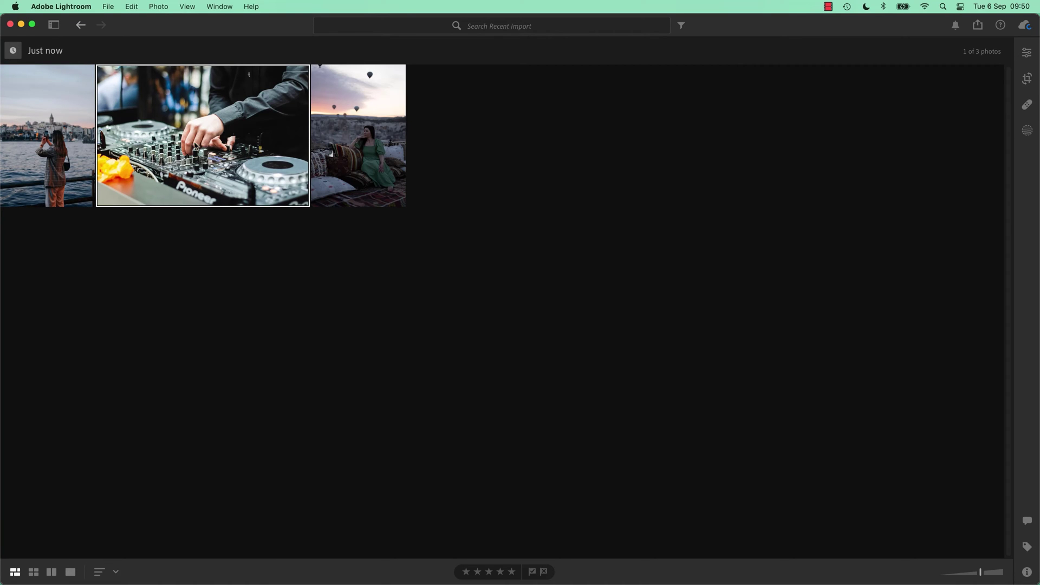
double_click(196, 154)
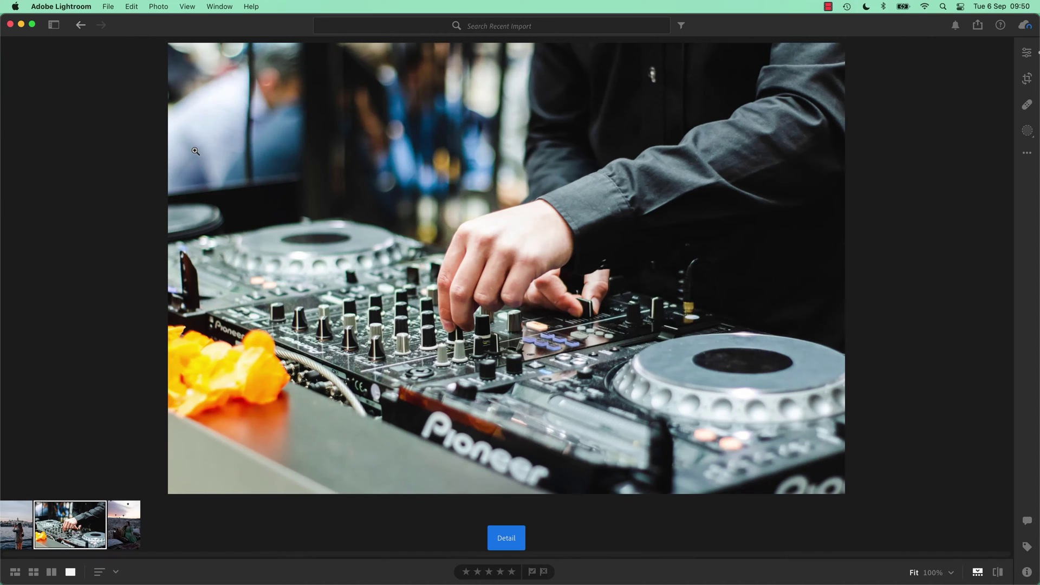
key(g)
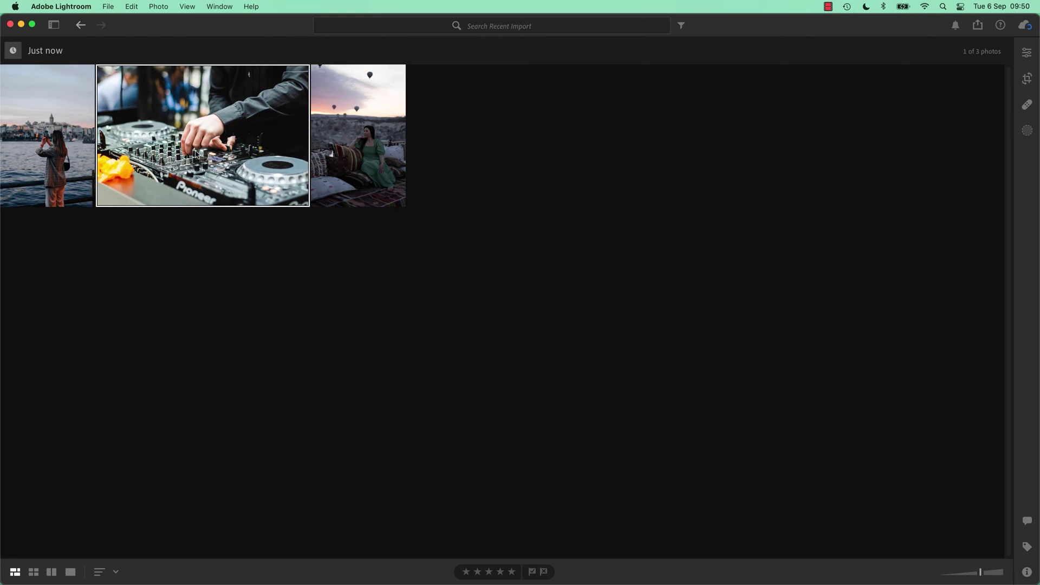
double_click(198, 154)
key(e)
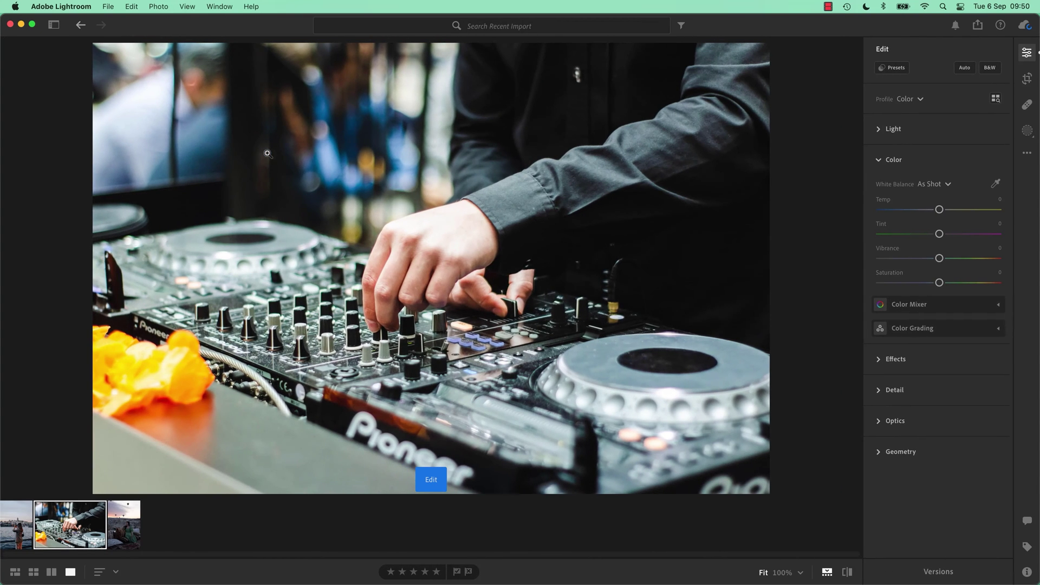
click(879, 130)
click(878, 130)
drag(940, 283, 1036, 279)
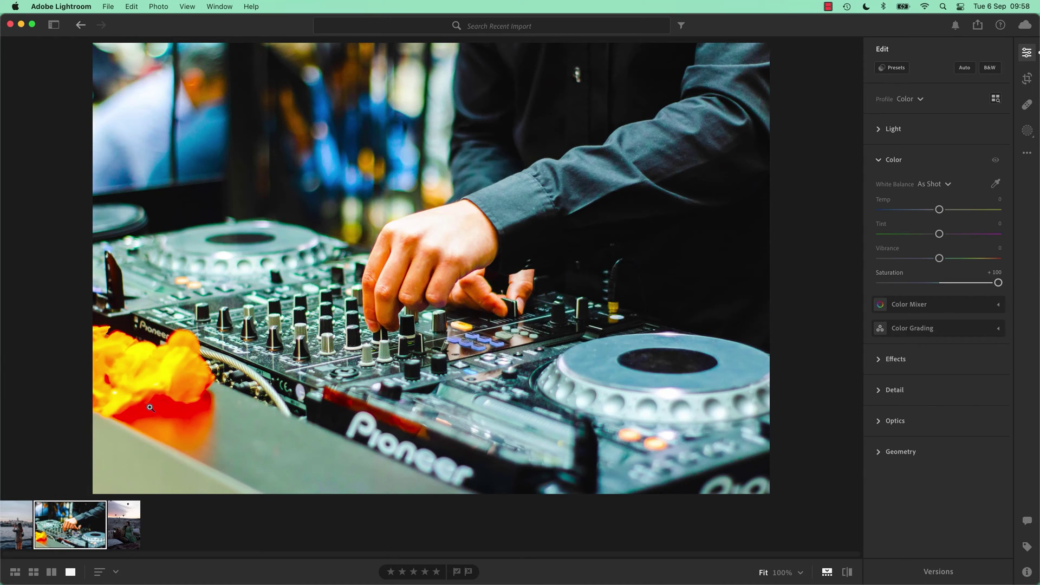
double_click(890, 274)
drag(939, 282, 1023, 287)
double_click(998, 283)
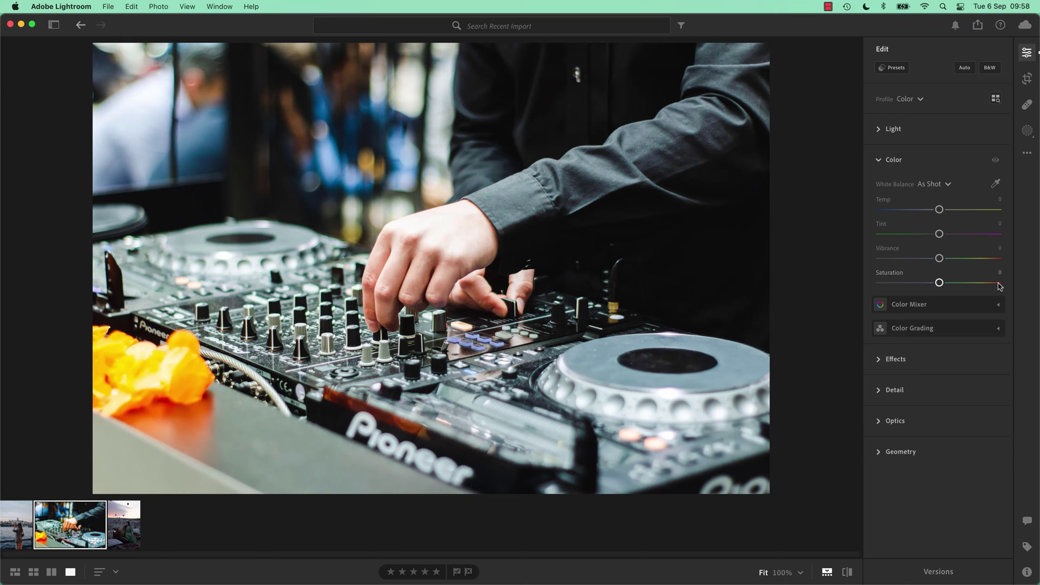
drag(940, 259, 1015, 260)
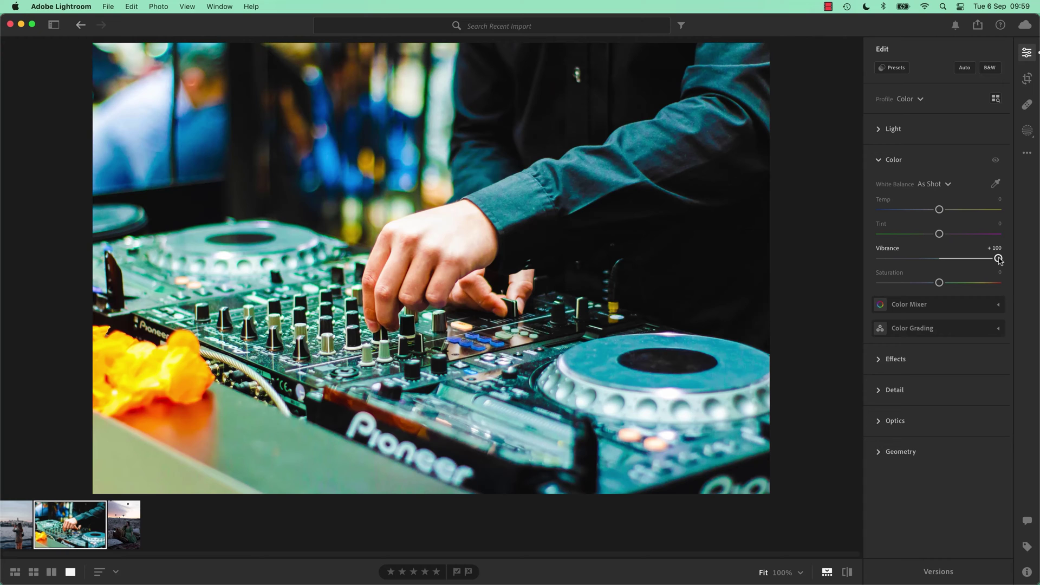
drag(998, 259, 940, 259)
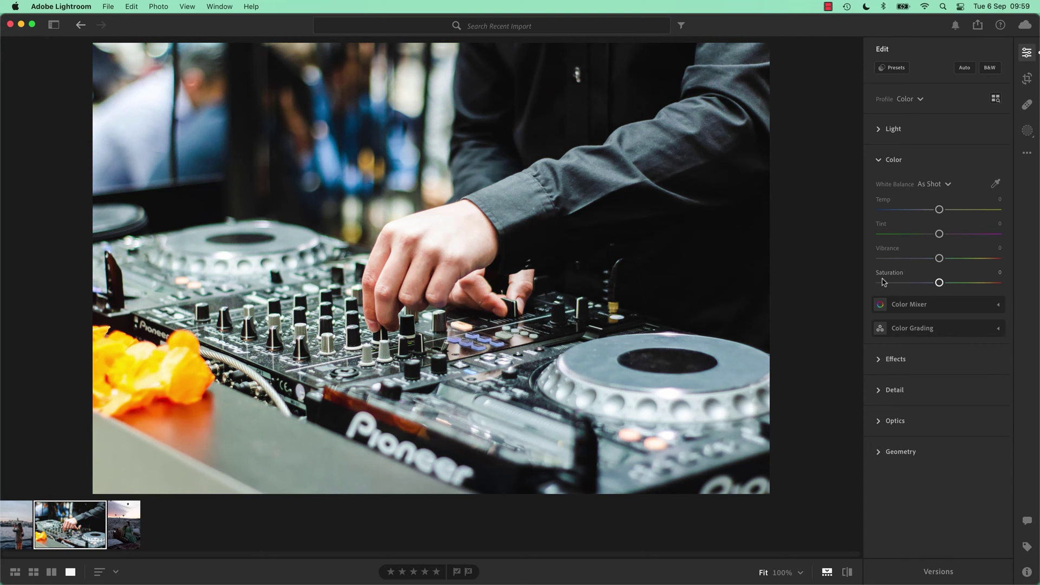
Set the DJ photo's Saturation to +100 and compare it with the original.
drag(939, 282, 1037, 283)
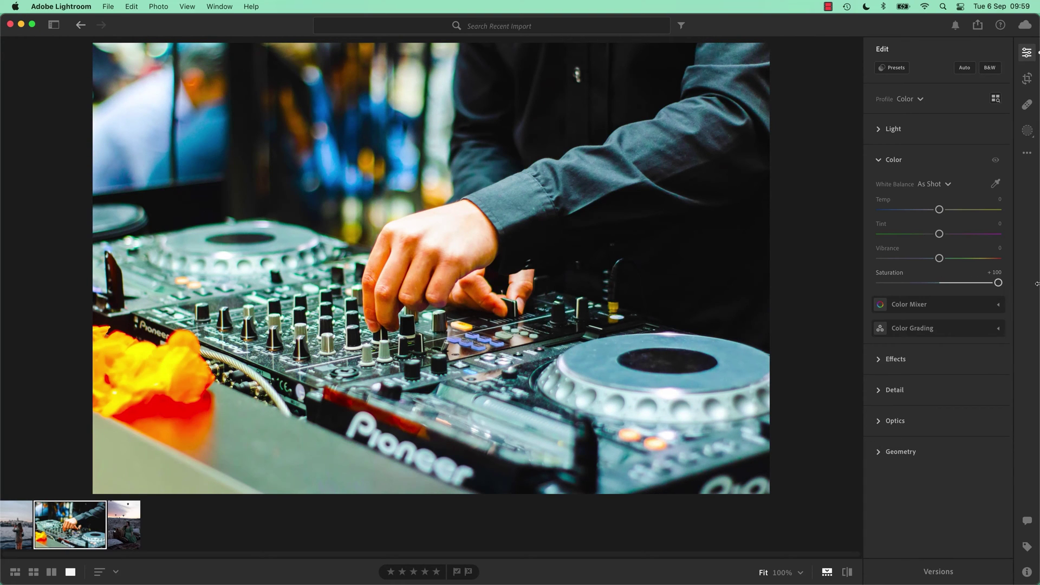
key(backslash)
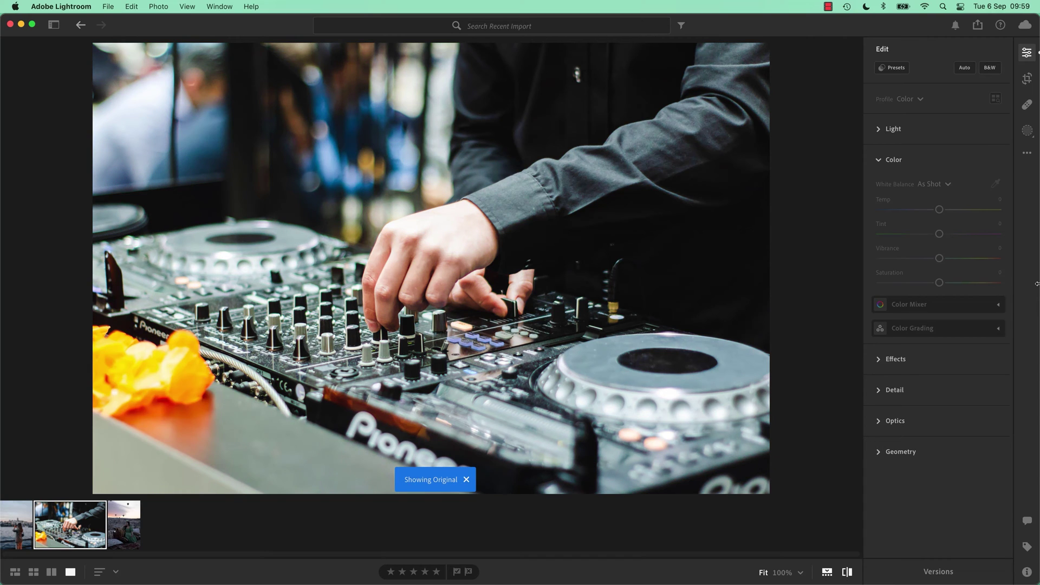
key(backslash)
key(backslash)
key(backslash)
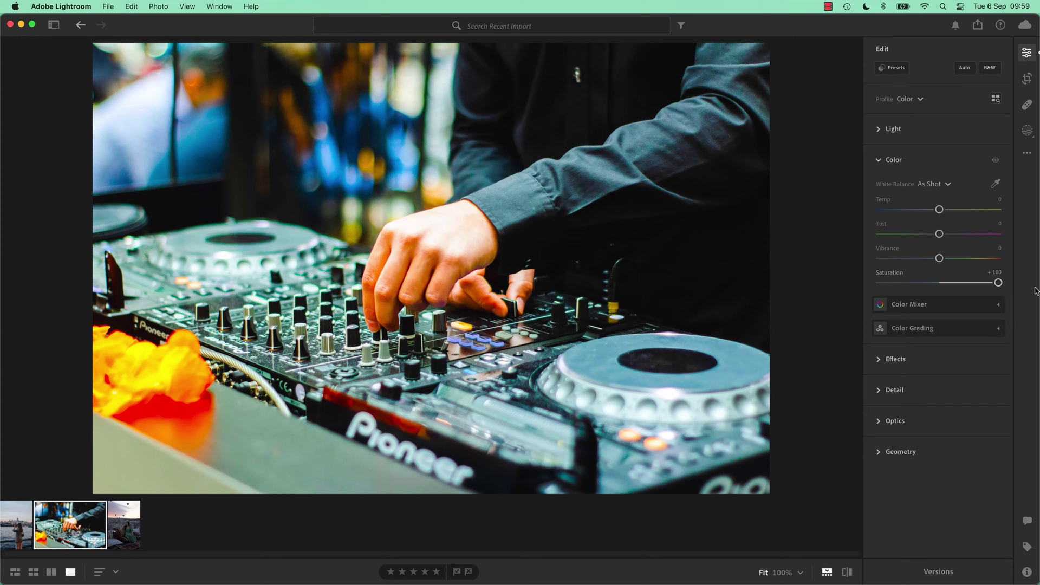
Reset Saturation to 0, set Vibrance to +100, and compare with the original.
double_click(894, 274)
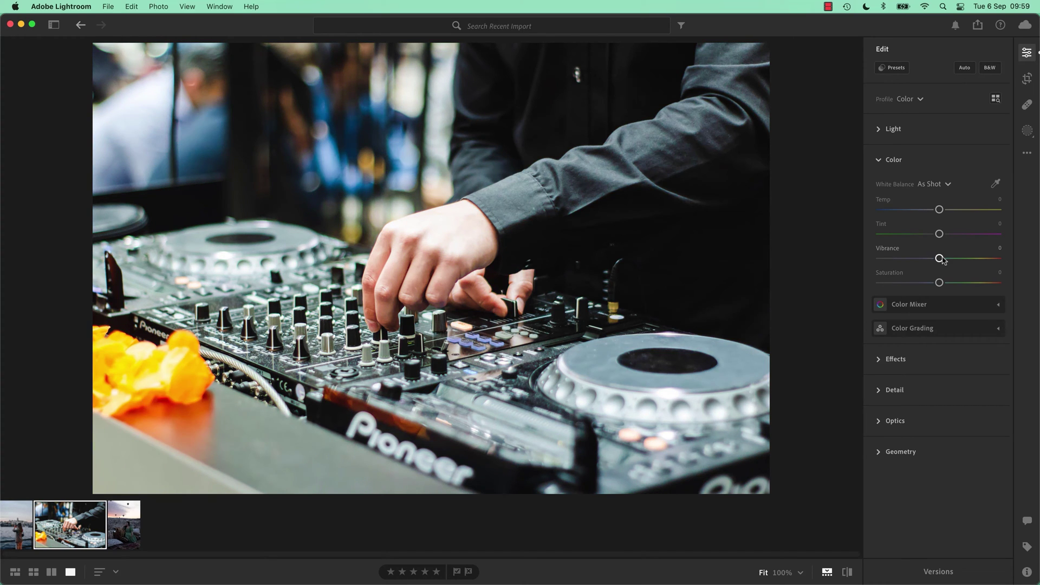
drag(939, 258, 999, 259)
key(backslash)
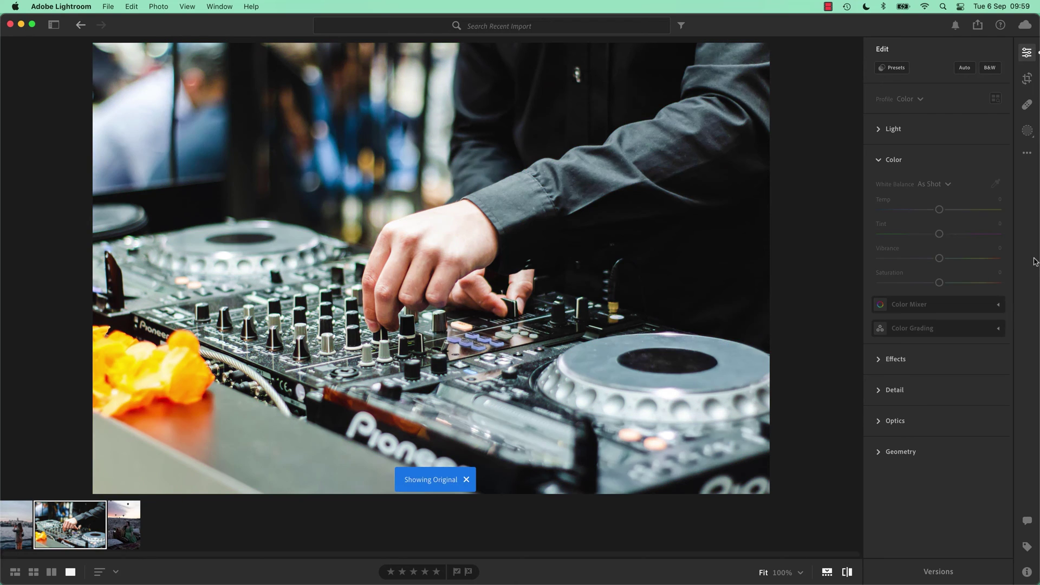
key(backslash)
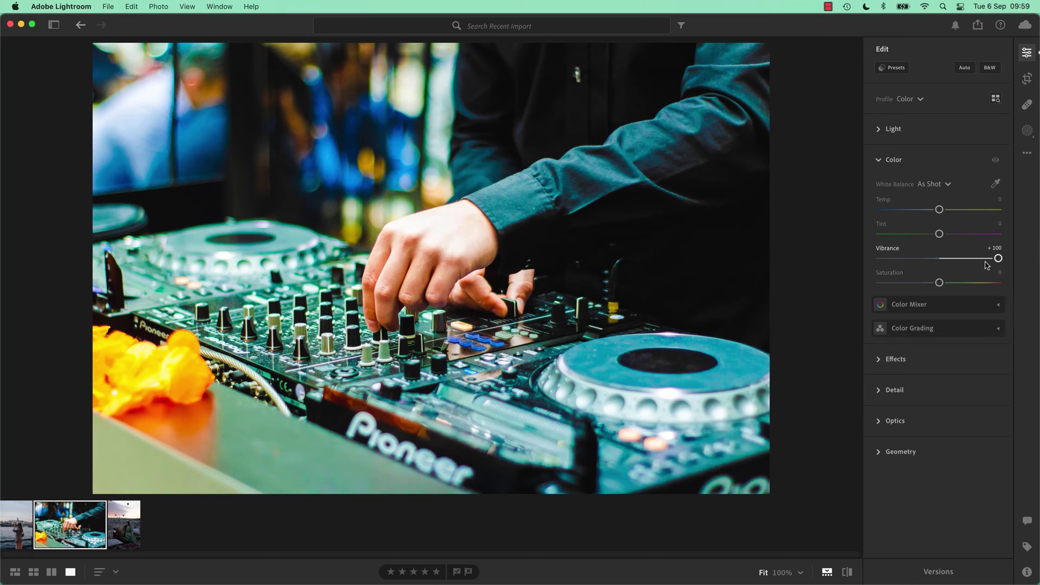
Reset the DJ photo's Vibrance to 0 and raise Saturation to +100.
double_click(883, 248)
mouse_move(893, 277)
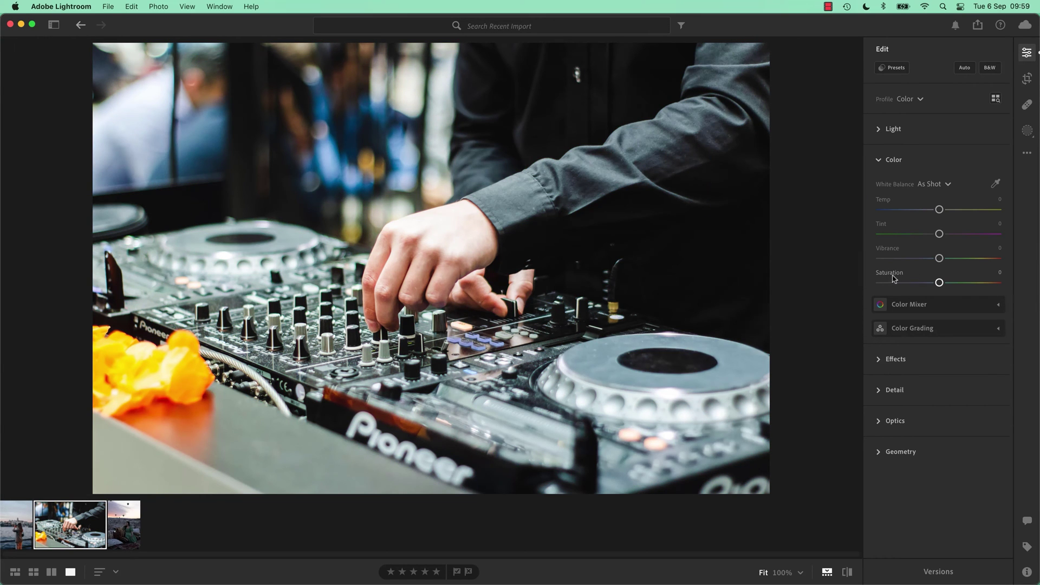
mouse_move(883, 251)
drag(939, 282, 1006, 298)
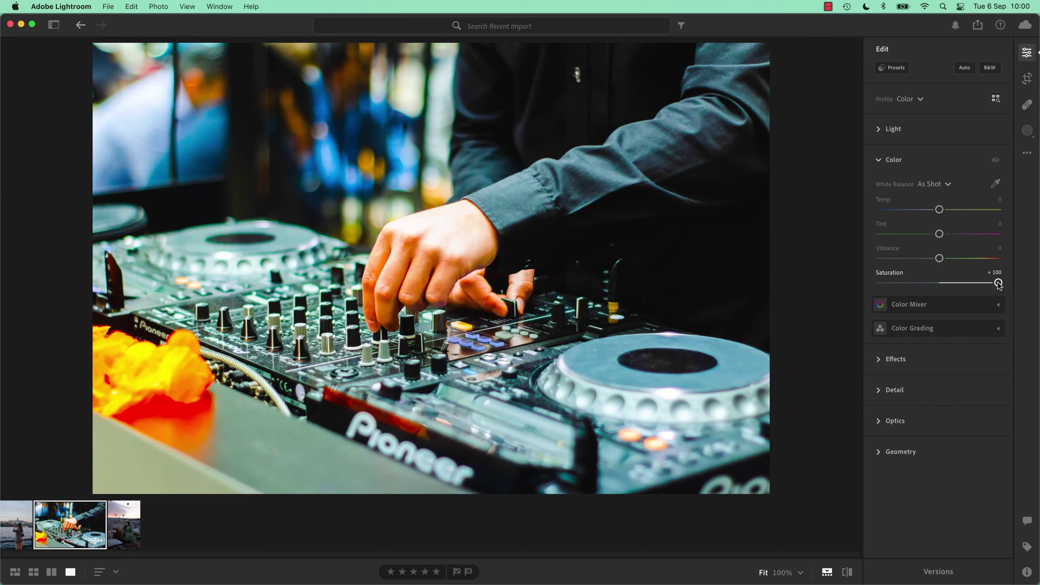
Reset Saturation to 0 and set the DJ photo's Vibrance to +100.
double_click(883, 274)
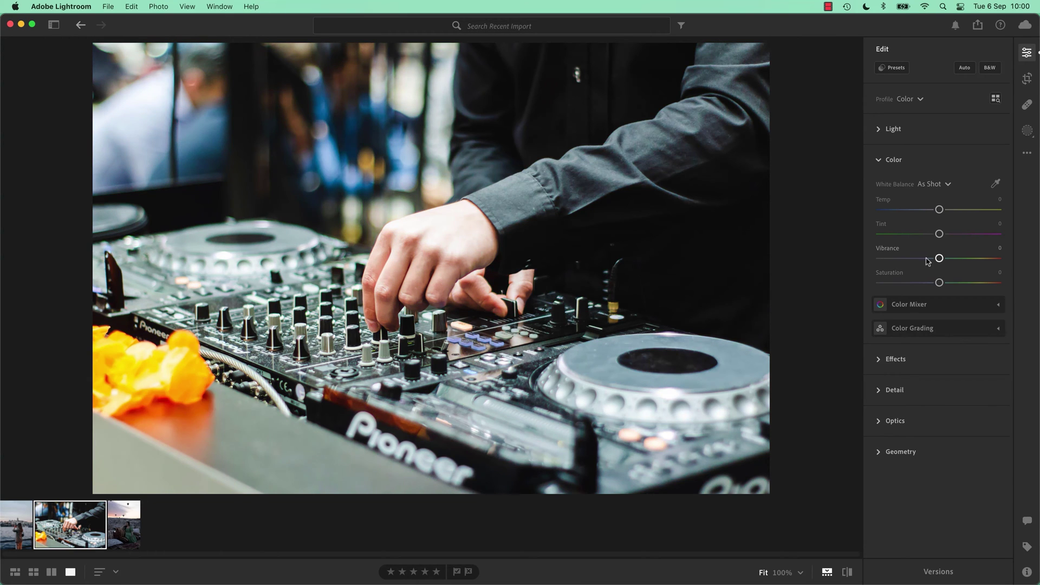
drag(939, 258, 1010, 262)
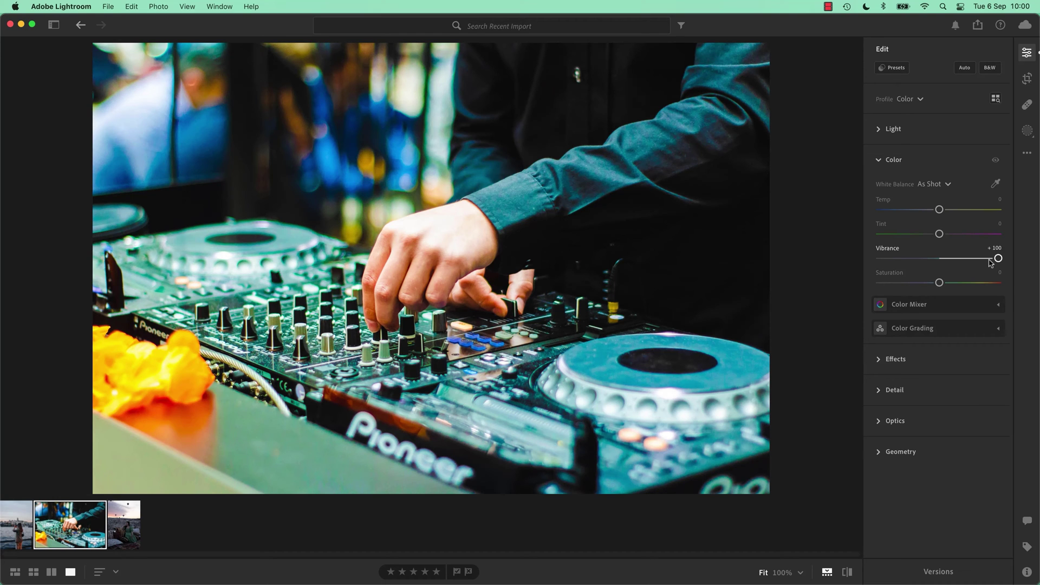
Pull the DJ photo's Vibrance back from +100, reset it, then set it to +30.
drag(997, 258, 949, 260)
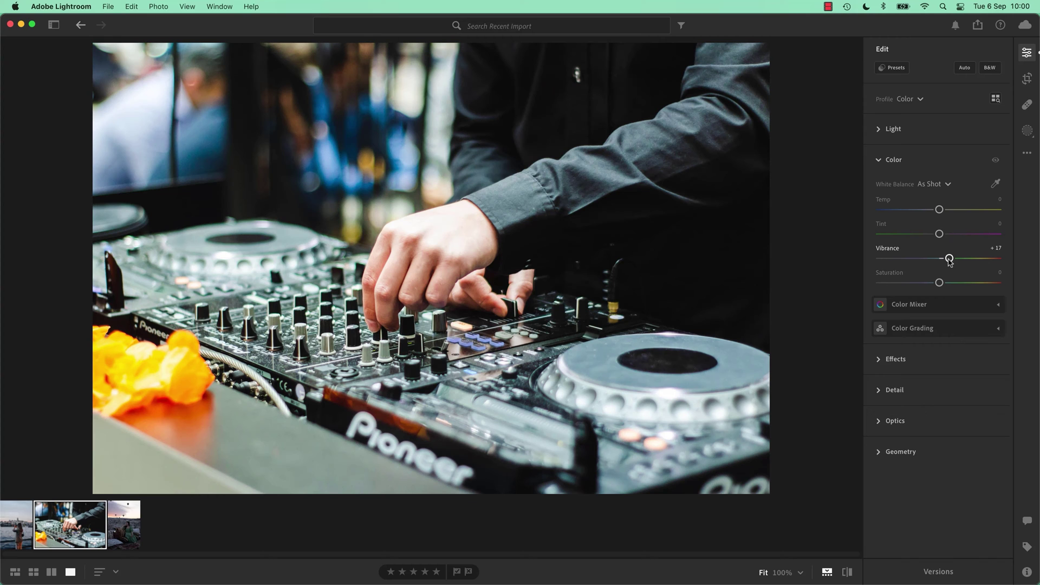
drag(949, 260, 973, 262)
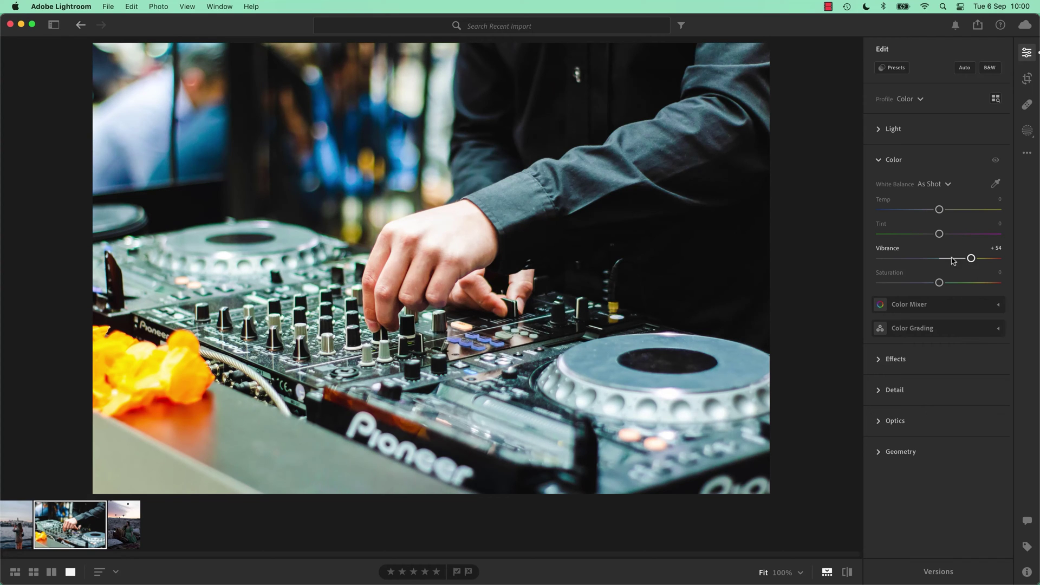
double_click(971, 259)
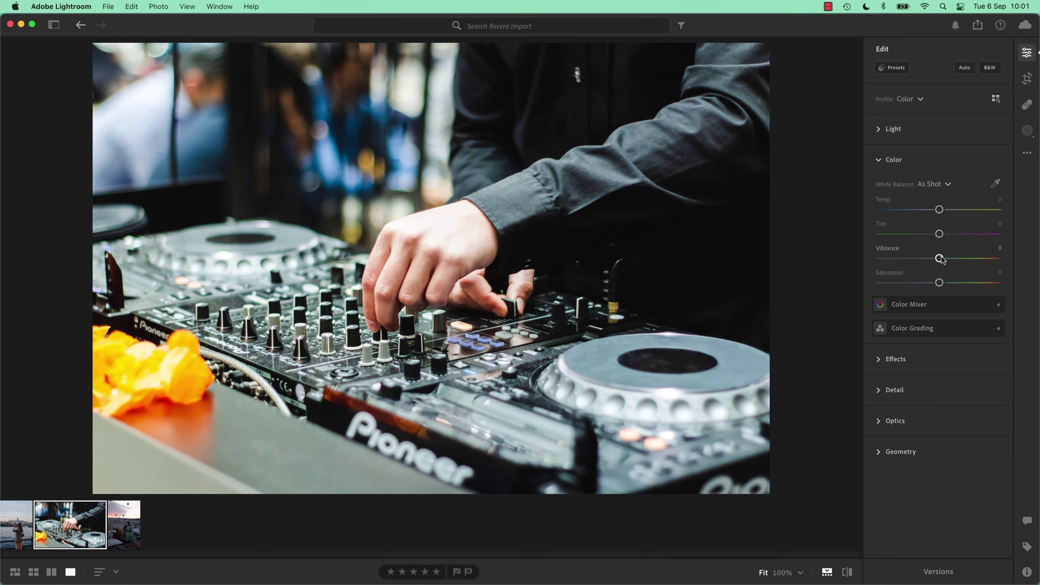
mouse_move(939, 259)
mouse_down()
mouse_move(969, 259)
mouse_move(958, 259)
mouse_up()
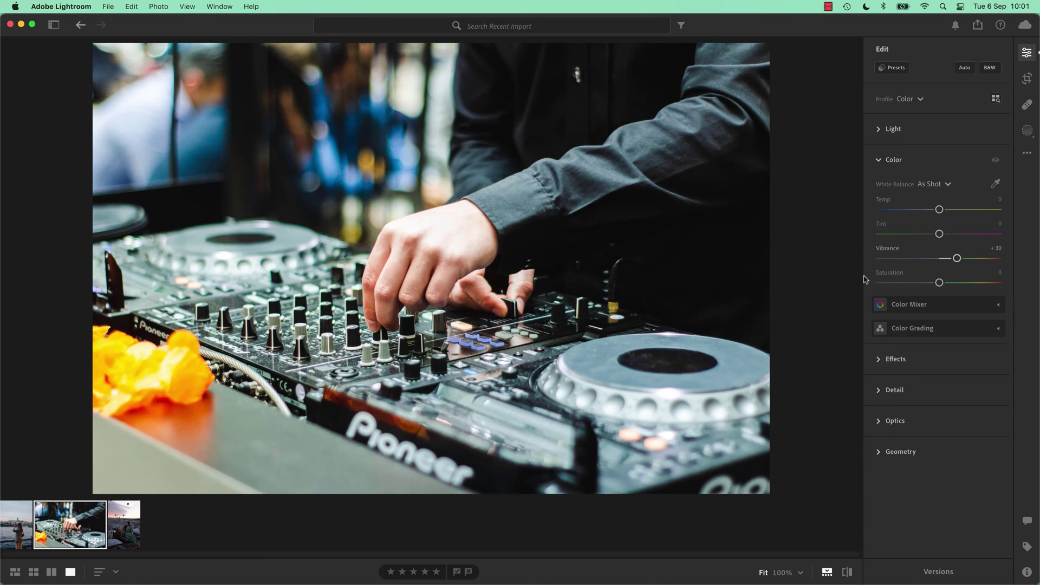
On the waterfront photo, try Saturation +100 then Vibrance +100, leaving both at 0.
click(13, 541)
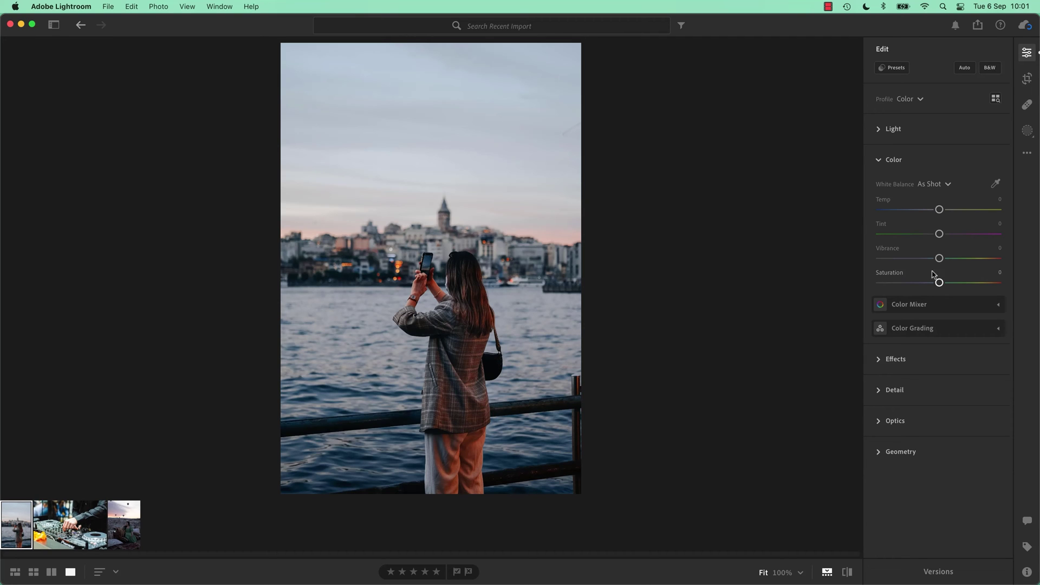
drag(939, 282, 1025, 282)
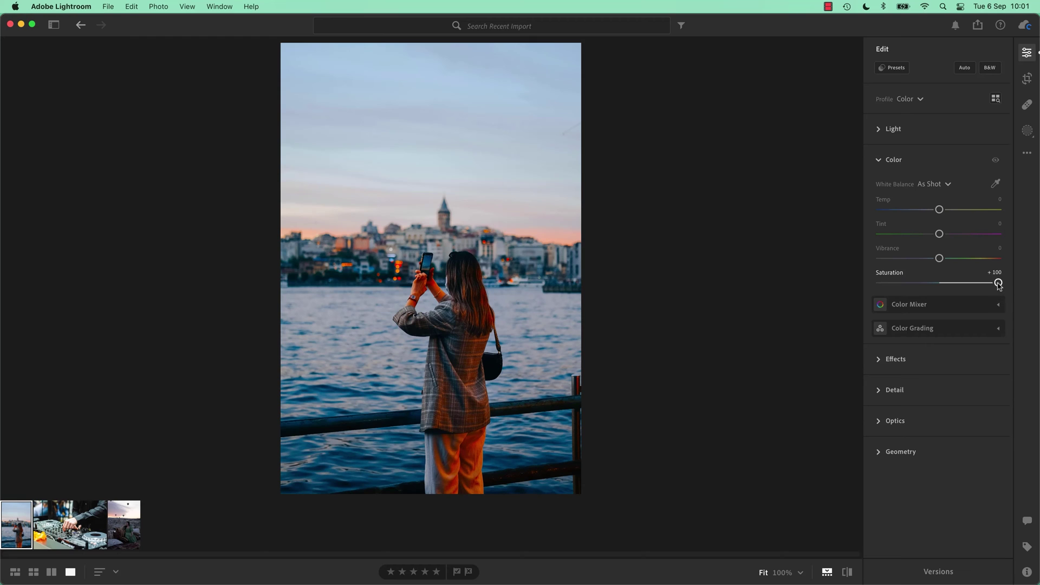
drag(998, 282, 1036, 256)
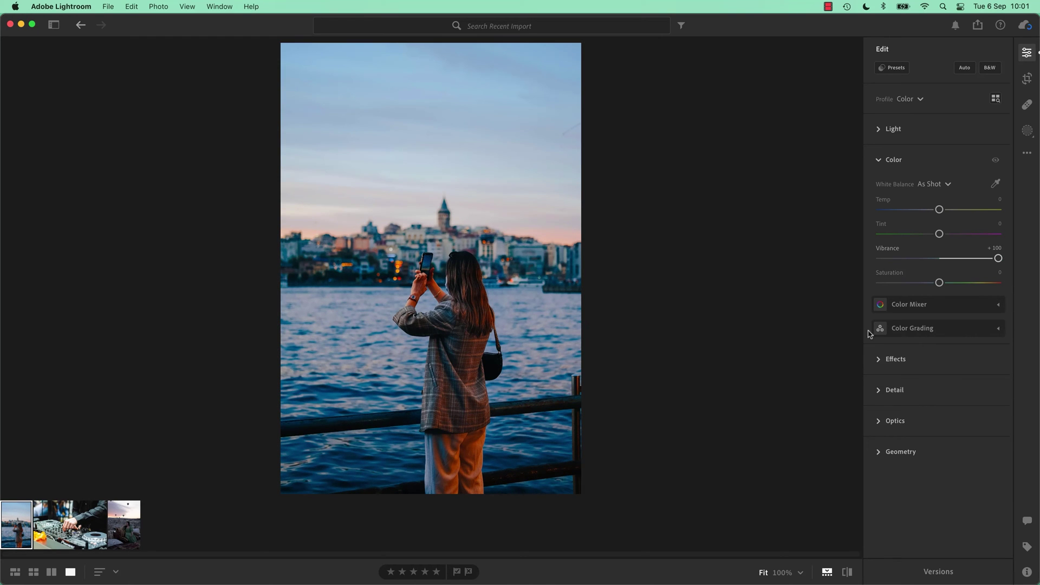
double_click(999, 259)
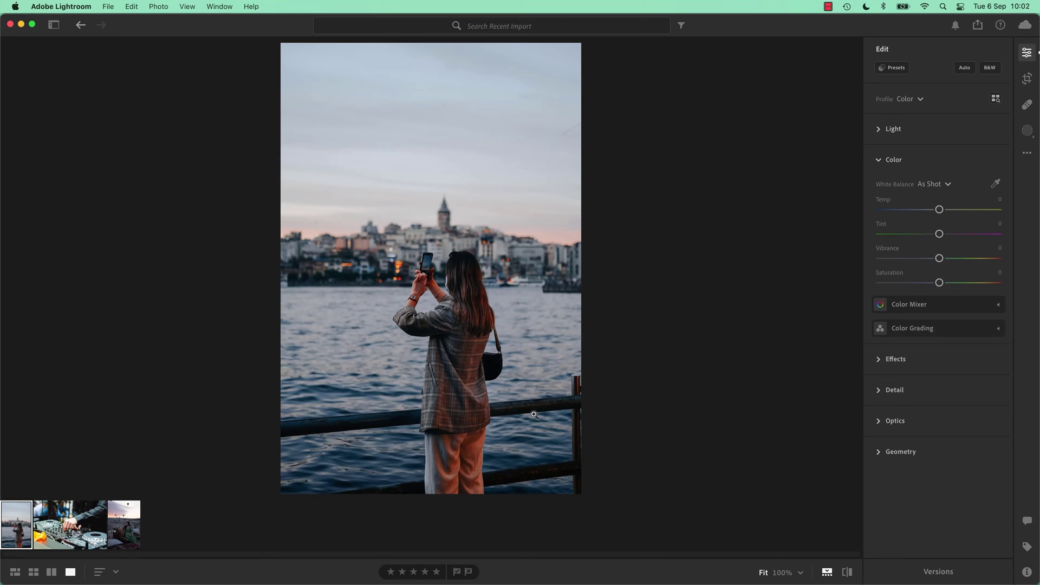
Apply Auto to the Cappadocia portrait (Vibrance +15, Saturation −1), comparing with and without it.
click(125, 532)
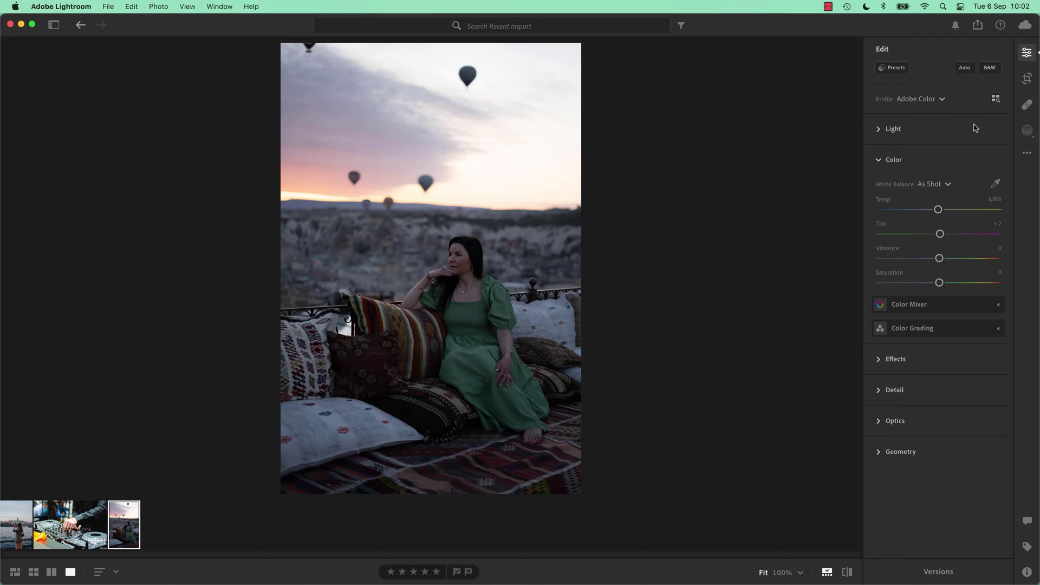
click(965, 69)
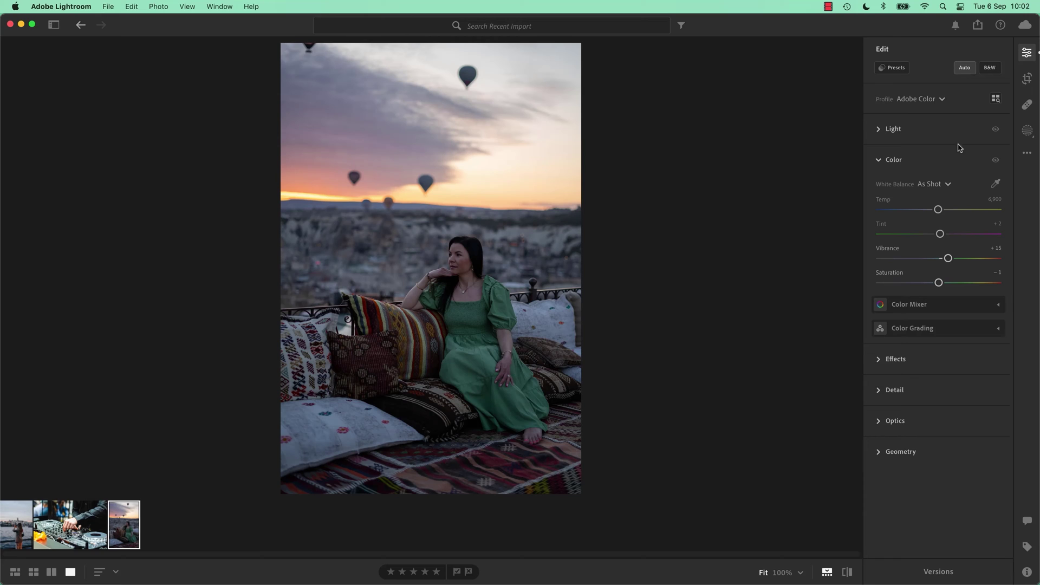
click(879, 131)
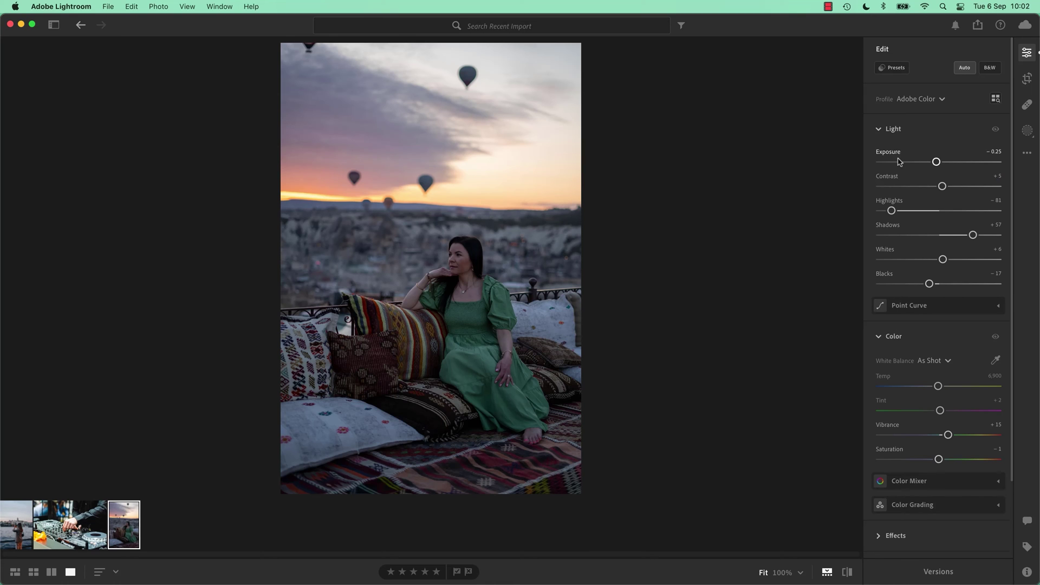
key(shift+a)
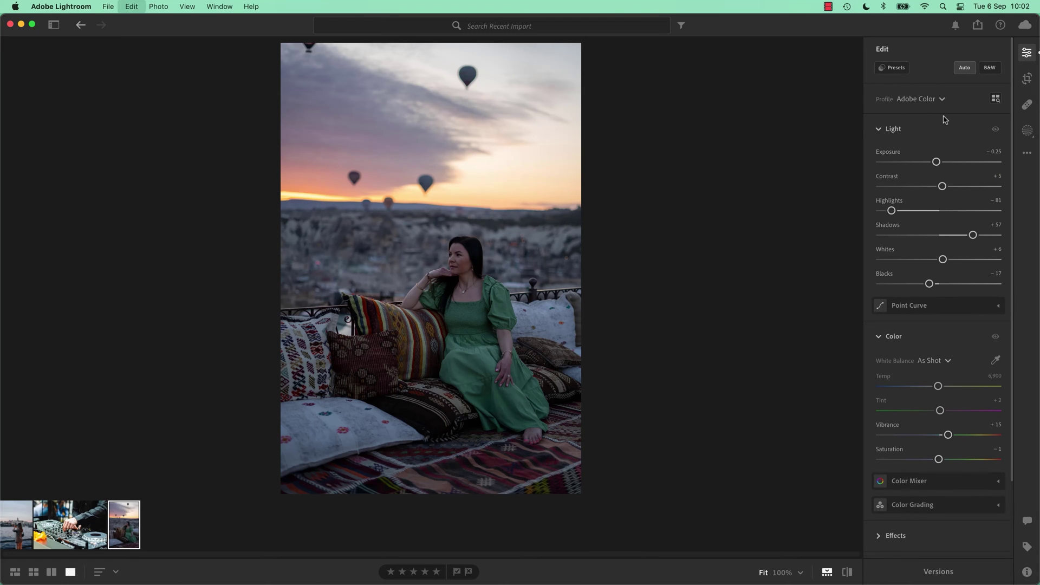
click(964, 70)
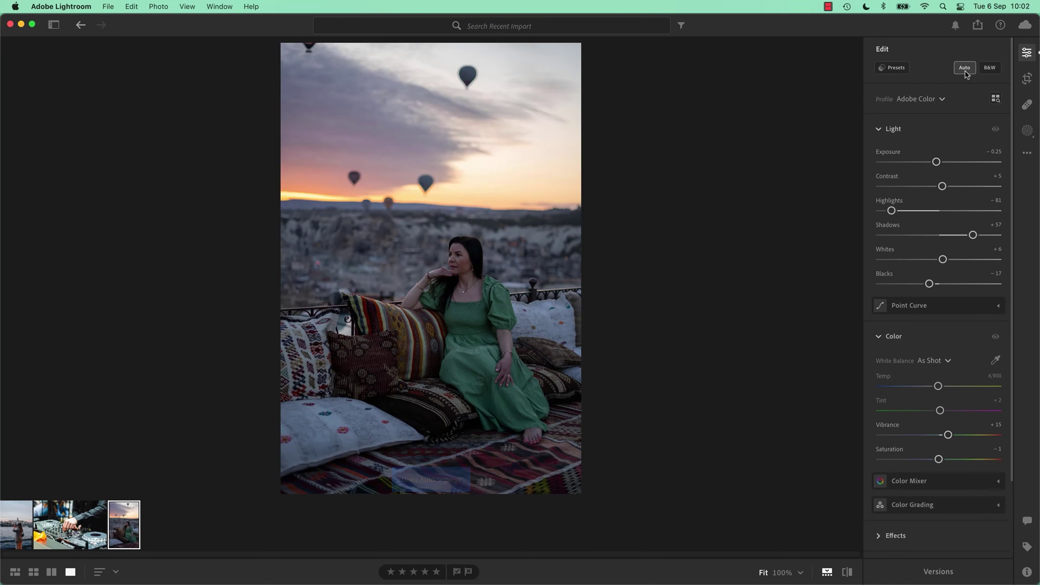
click(885, 131)
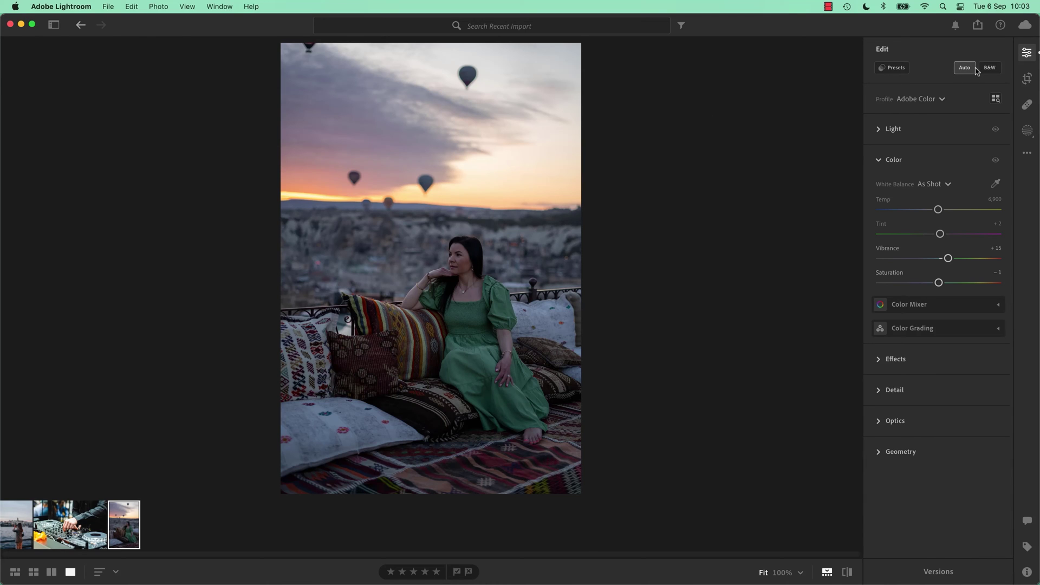
Set Exposure −0.02, Contrast +15, Highlights −71, Shadows +78, Whites −38, Blacks −20.
click(878, 129)
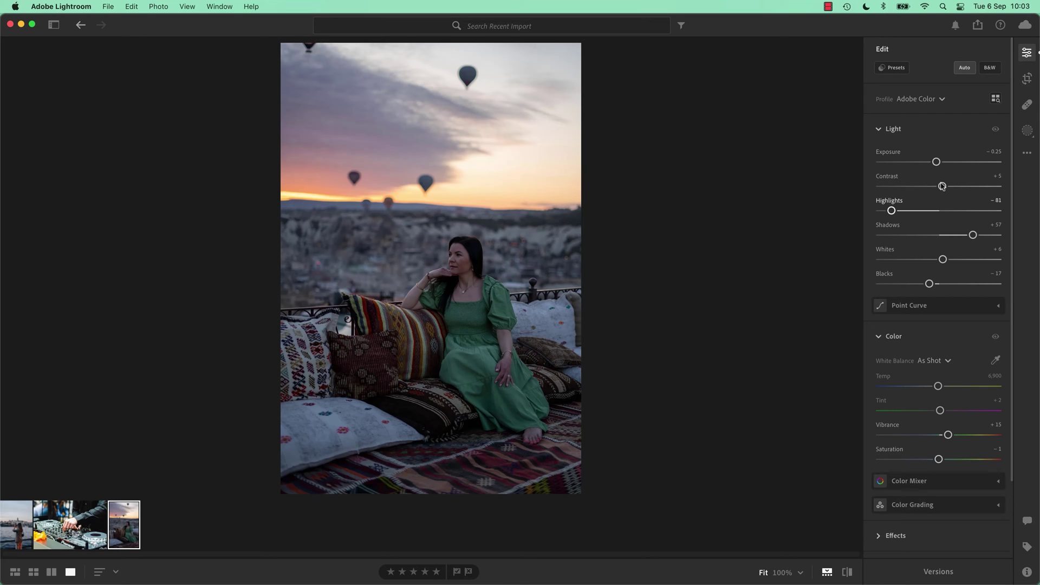
drag(940, 163, 948, 186)
drag(943, 259, 927, 283)
mouse_move(891, 210)
mouse_down()
mouse_move(880, 211)
mouse_move(896, 211)
mouse_up()
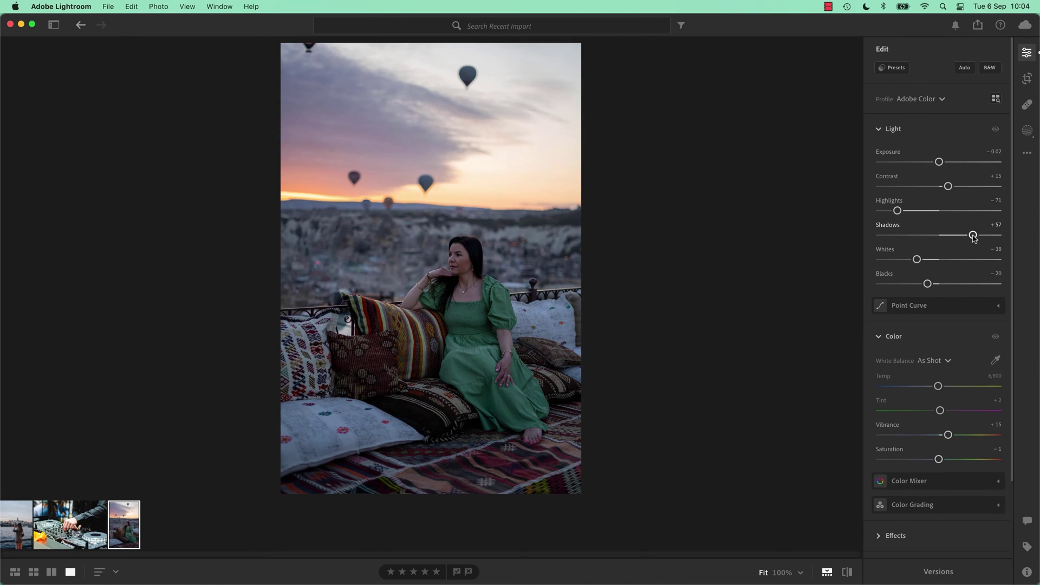
drag(973, 234, 985, 234)
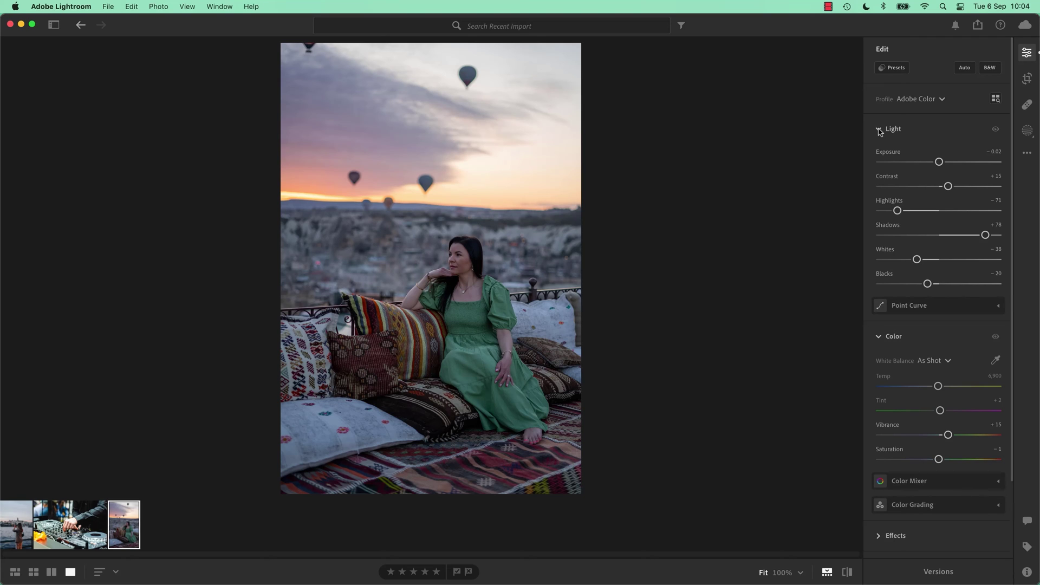
click(879, 130)
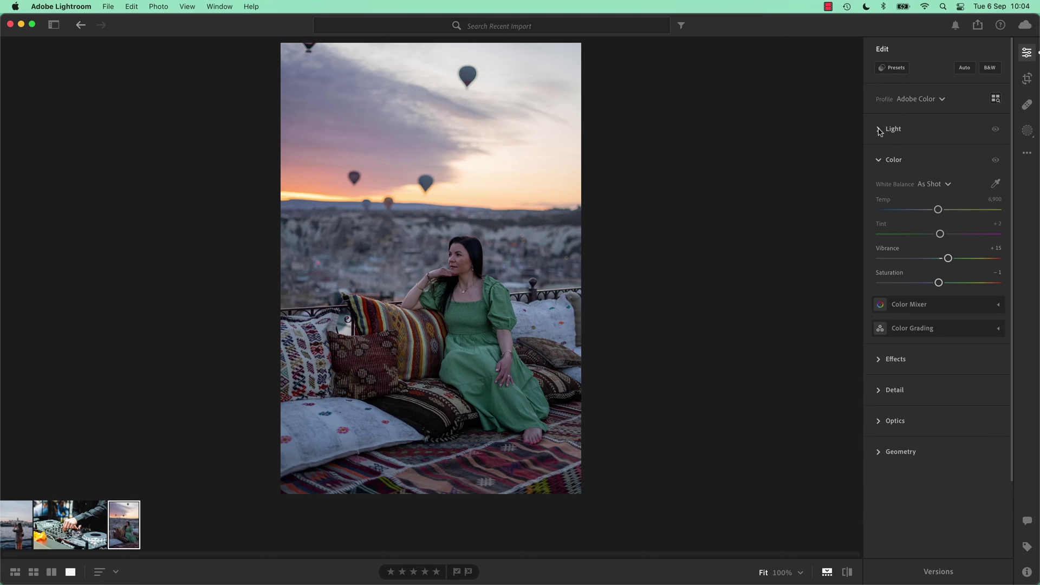
At 100% on the face, try Saturation at +100, then reset it to 0 and set Vibrance to +27.
click(452, 247)
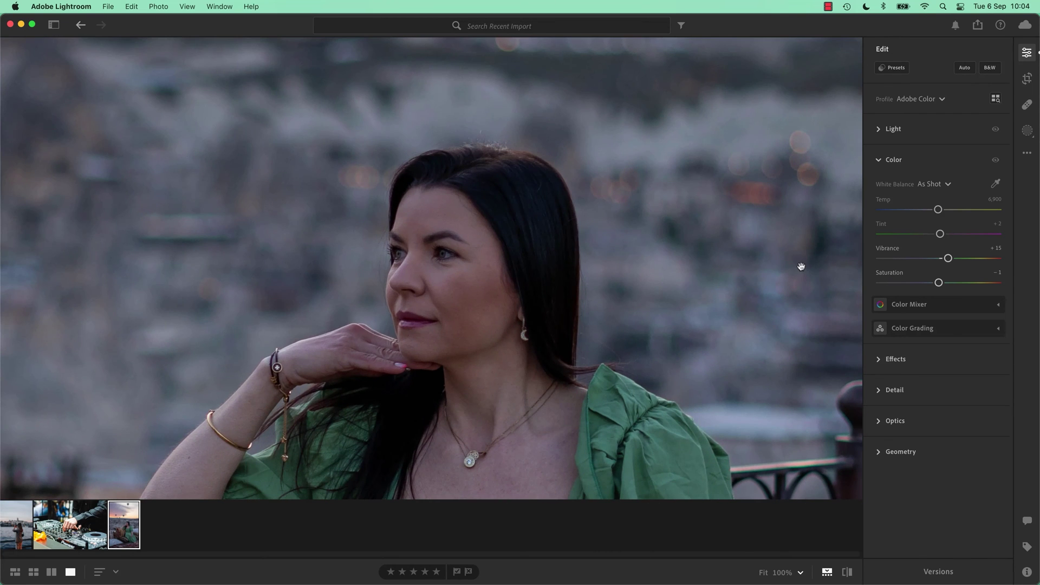
drag(939, 282, 1028, 287)
double_click(998, 283)
mouse_move(948, 257)
mouse_down()
mouse_move(1006, 261)
mouse_move(941, 264)
mouse_move(1012, 263)
mouse_move(940, 261)
mouse_move(955, 261)
mouse_up()
Preview the portrait with Vibrance pushed to +100, viewing it whole and then at 100%.
click(365, 247)
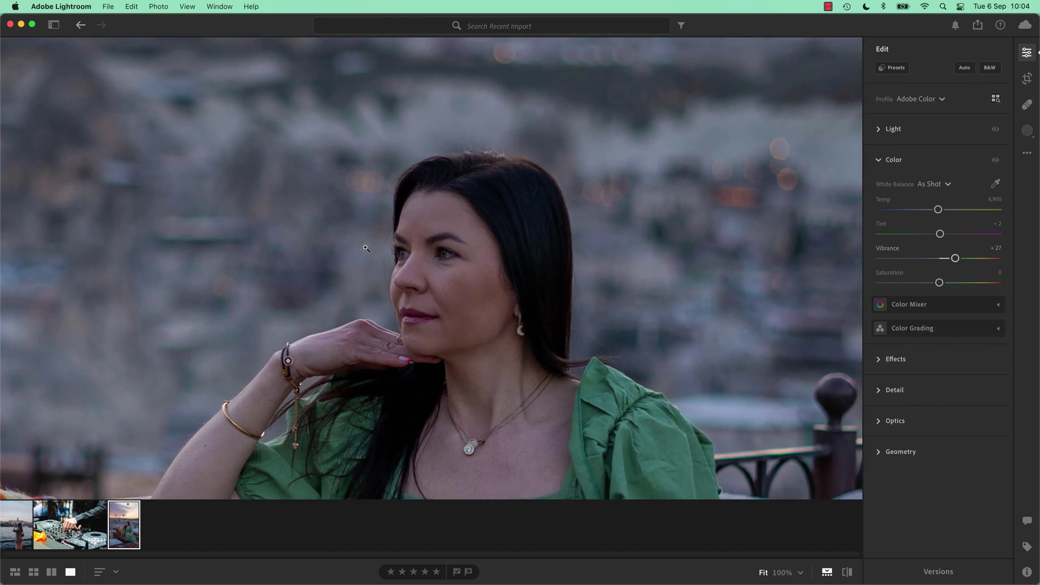
drag(955, 258, 1002, 260)
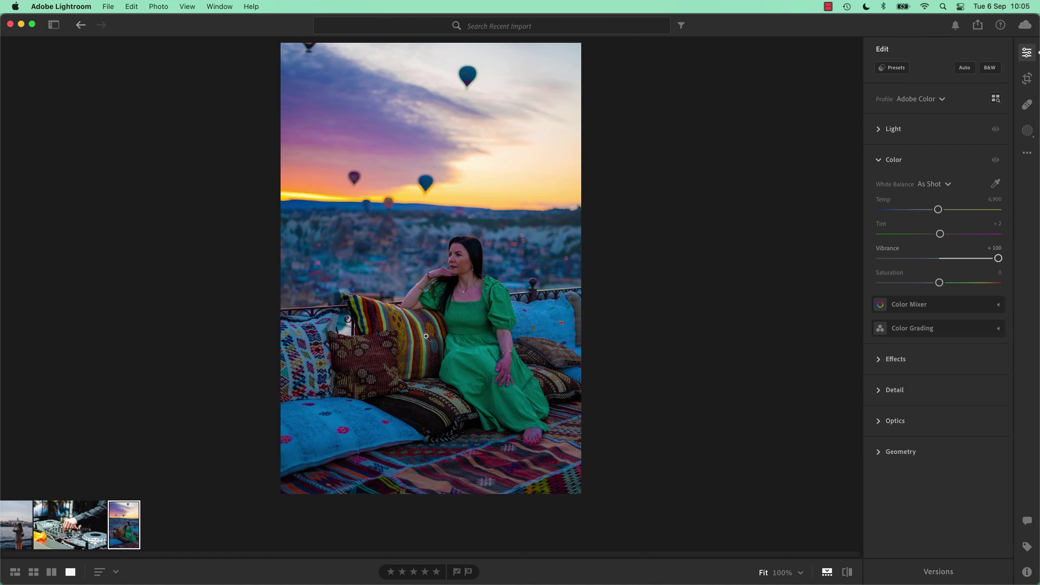
click(466, 287)
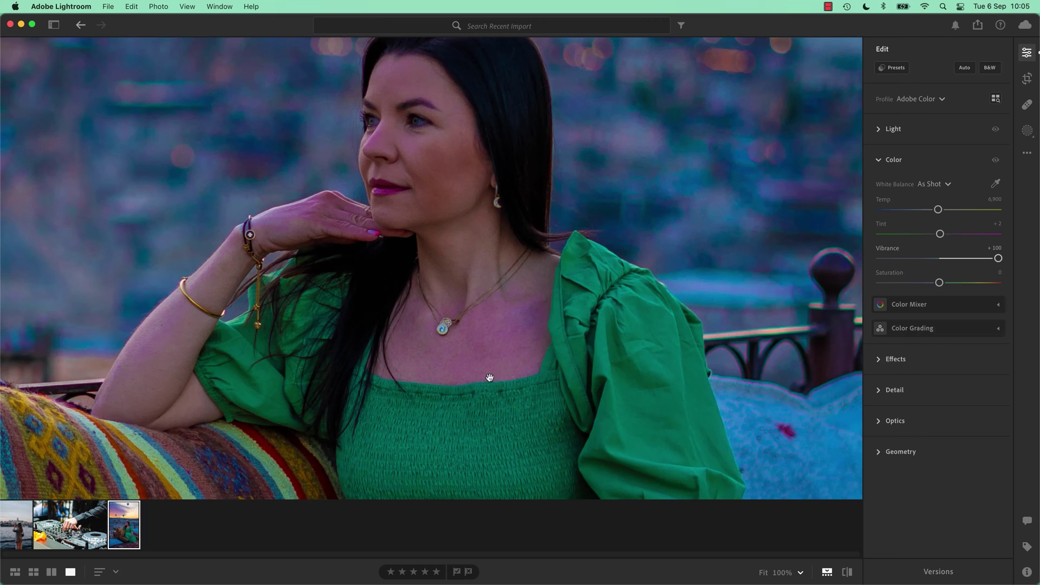
Lower Vibrance to +28 and compare the fitted photo against the unedited original.
drag(998, 259, 958, 272)
click(471, 343)
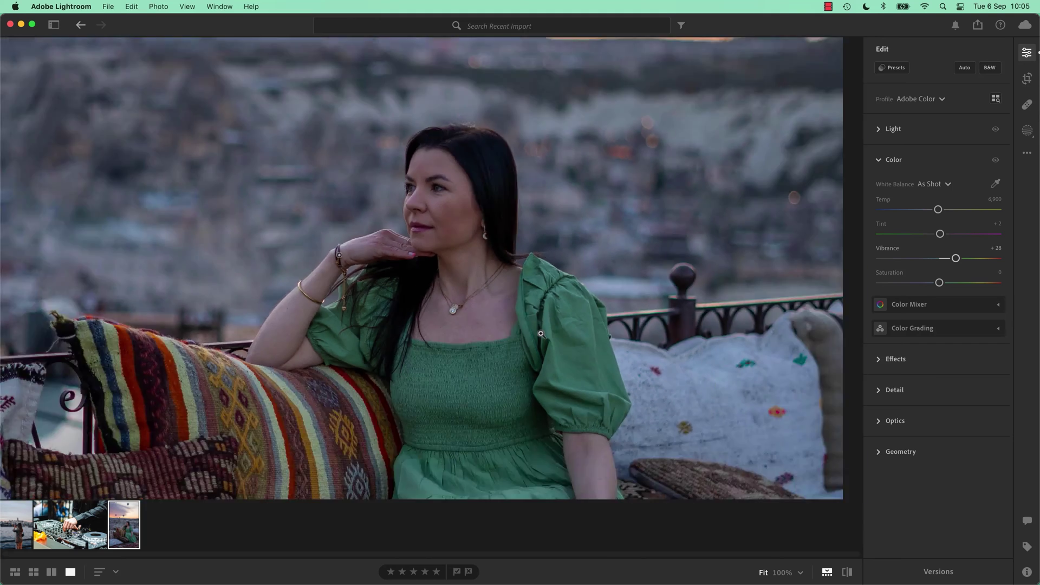
click(540, 333)
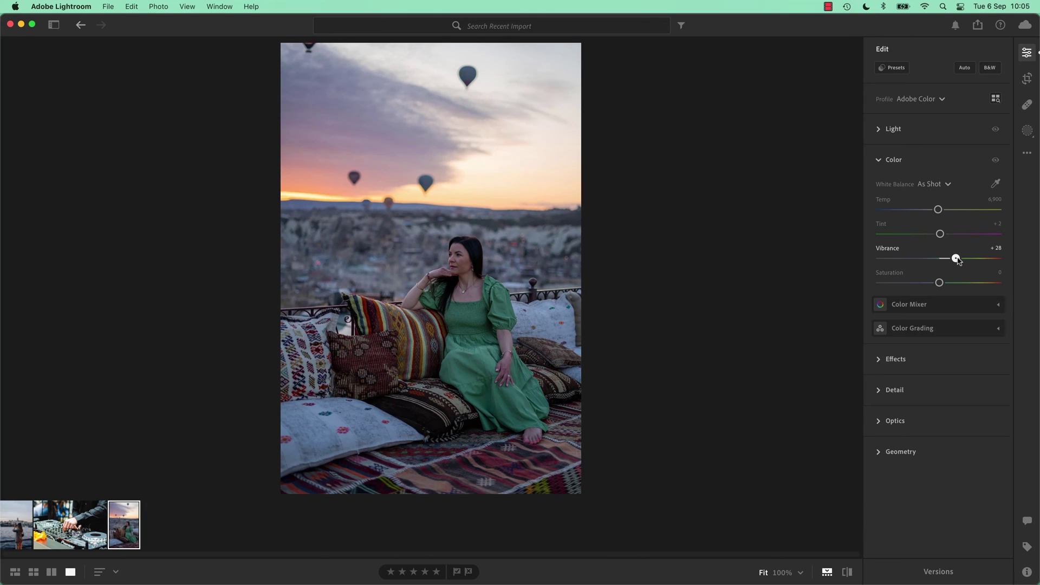
key(backslash)
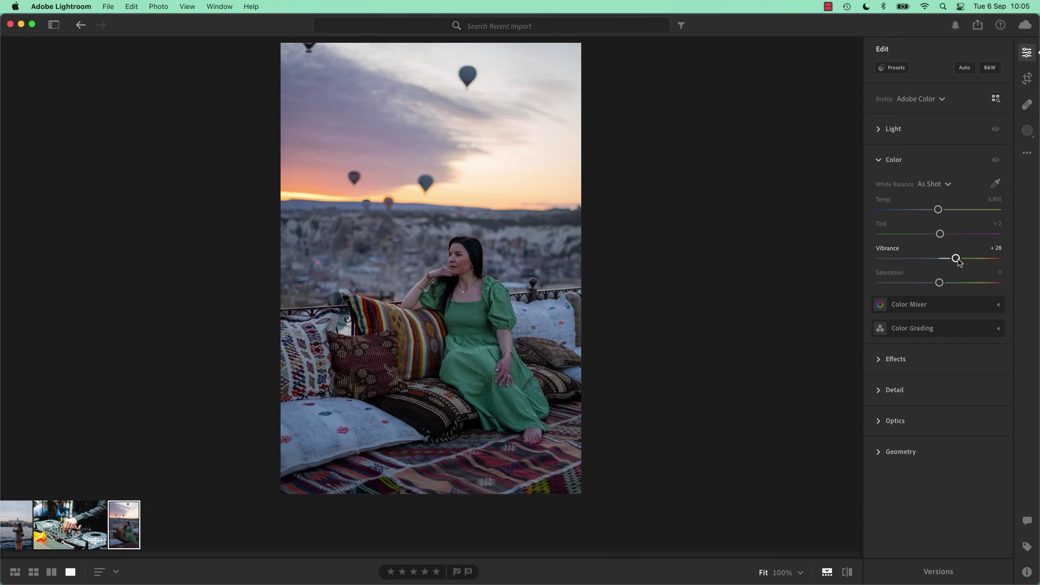
key(backslash)
key(backslash)
key(backslash)
key(backslash)
key(backslash)
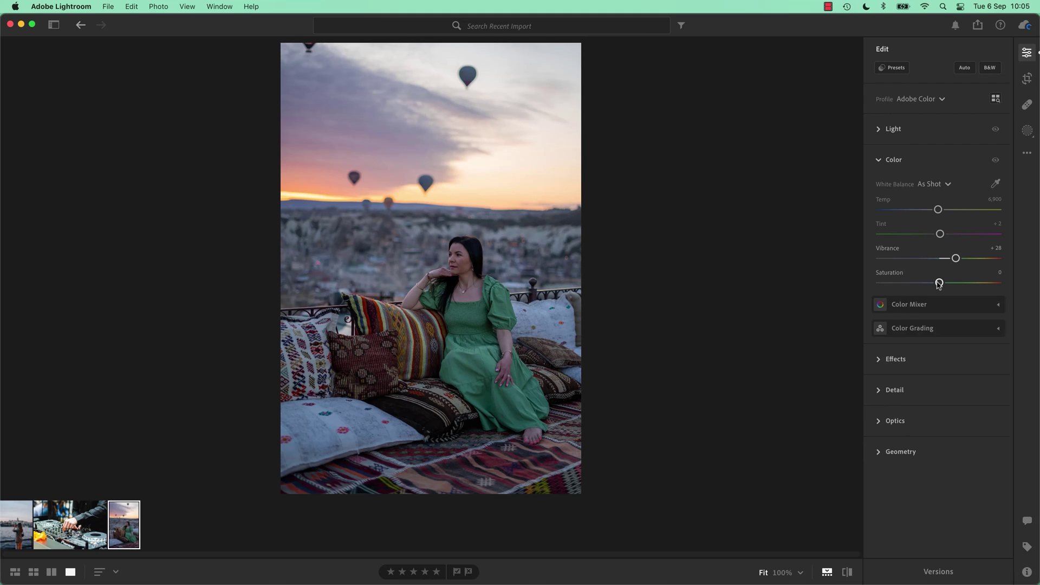
drag(939, 282, 877, 284)
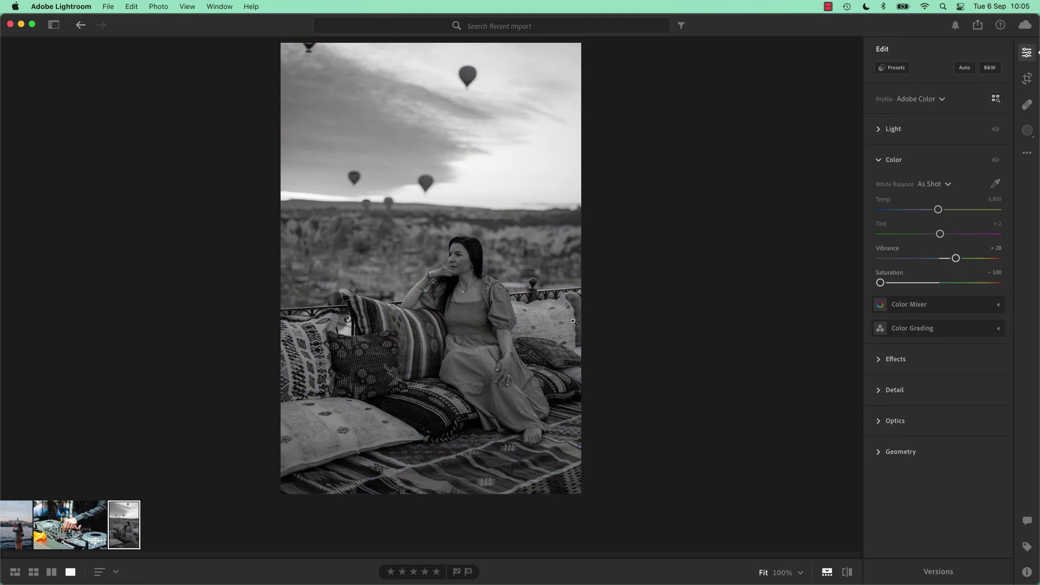
double_click(880, 282)
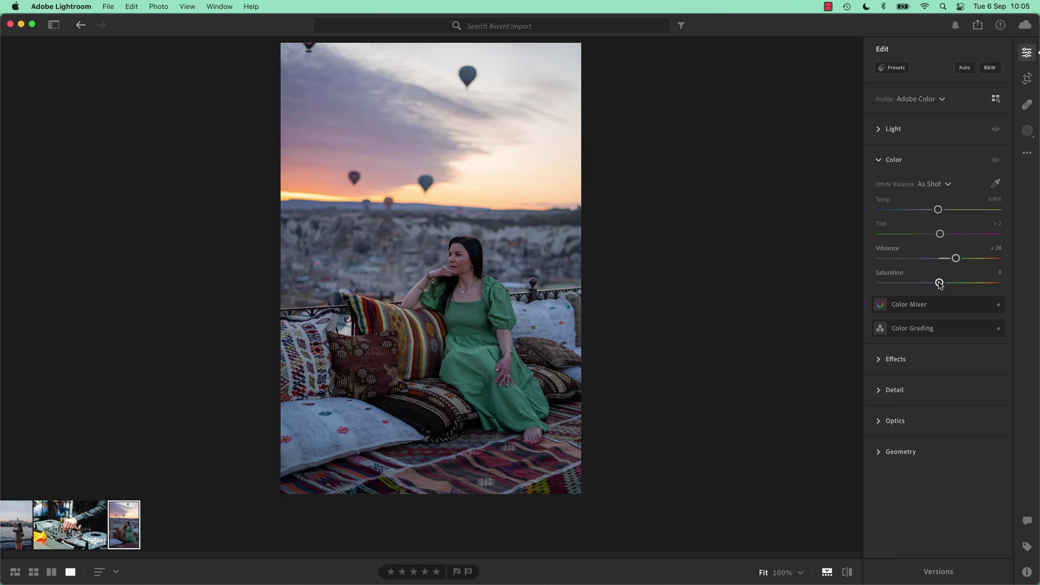
drag(938, 282, 932, 285)
double_click(932, 286)
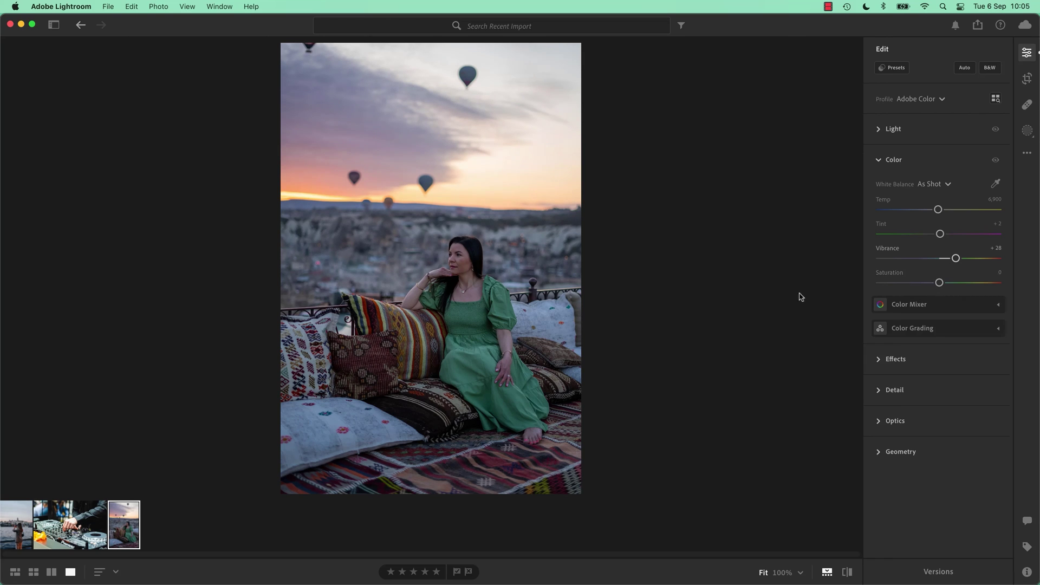